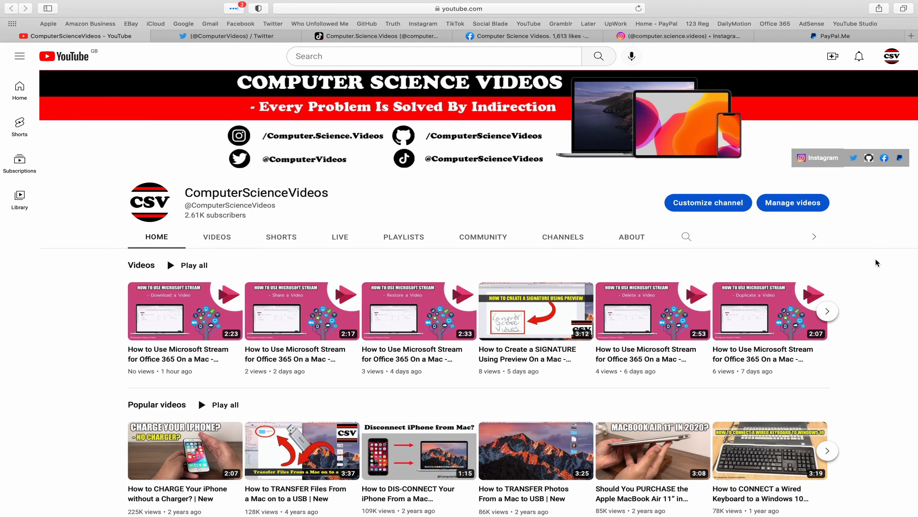
View the channel's Twitter, TikTok, Facebook, Instagram and PayPal pages in the browser
left_click(220, 39)
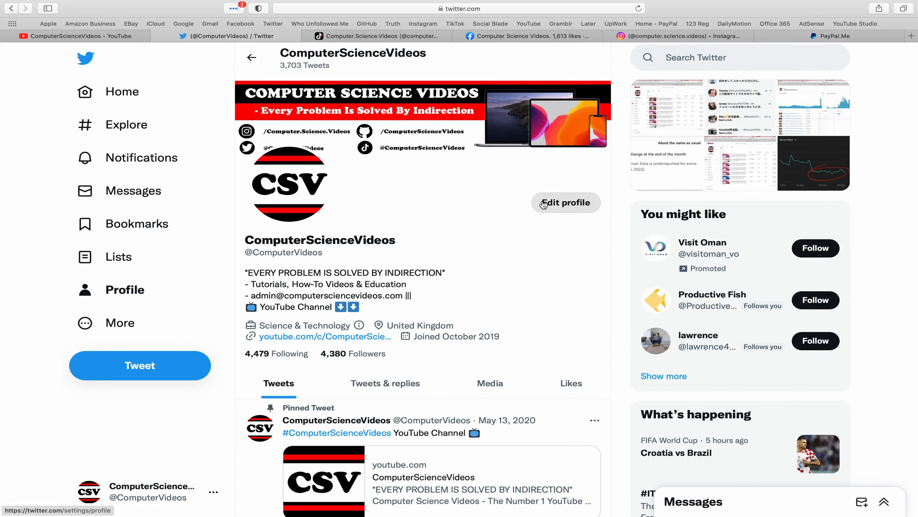
left_click(402, 37)
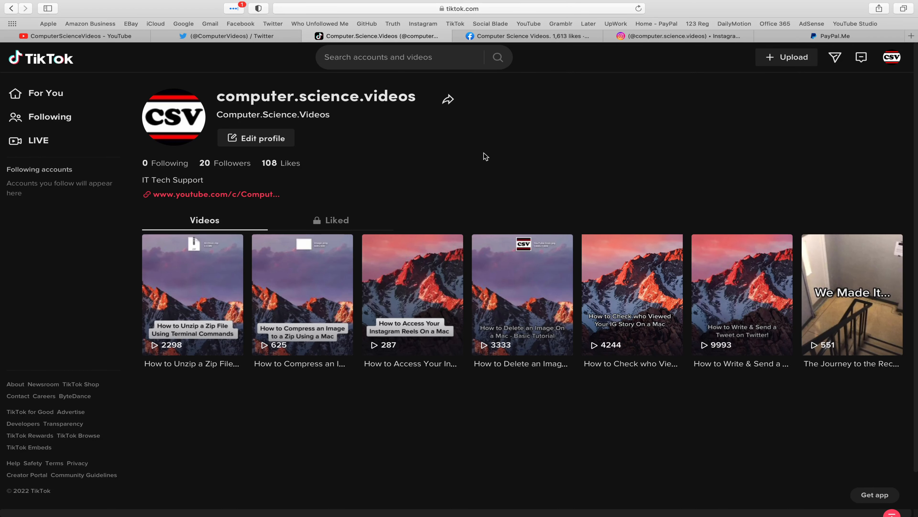
left_click(530, 36)
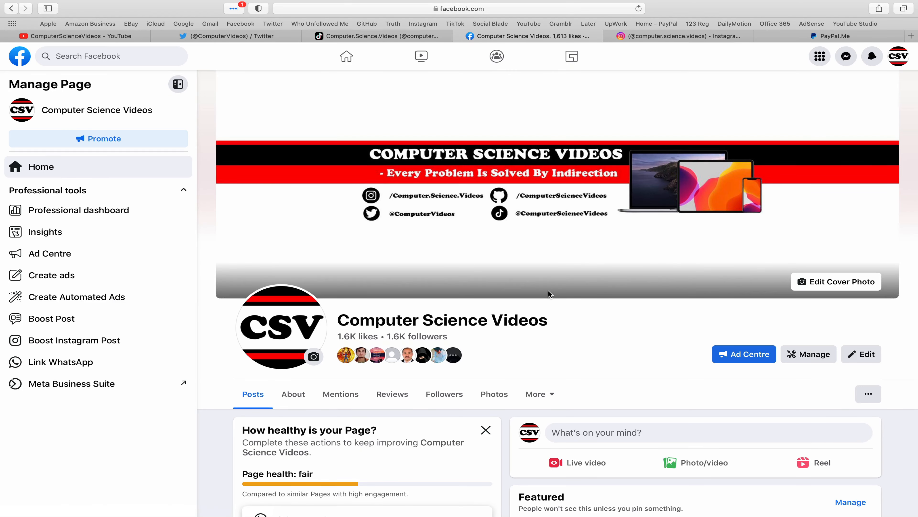
left_click(698, 36)
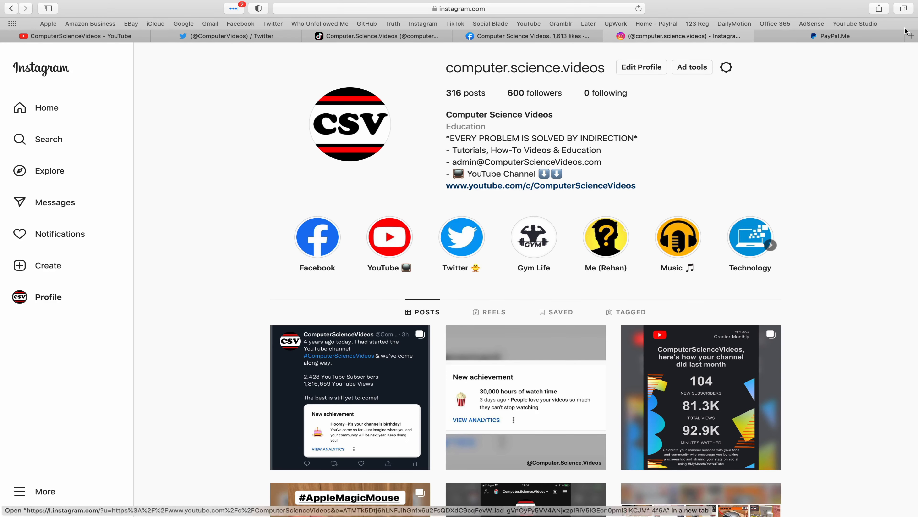
left_click(867, 37)
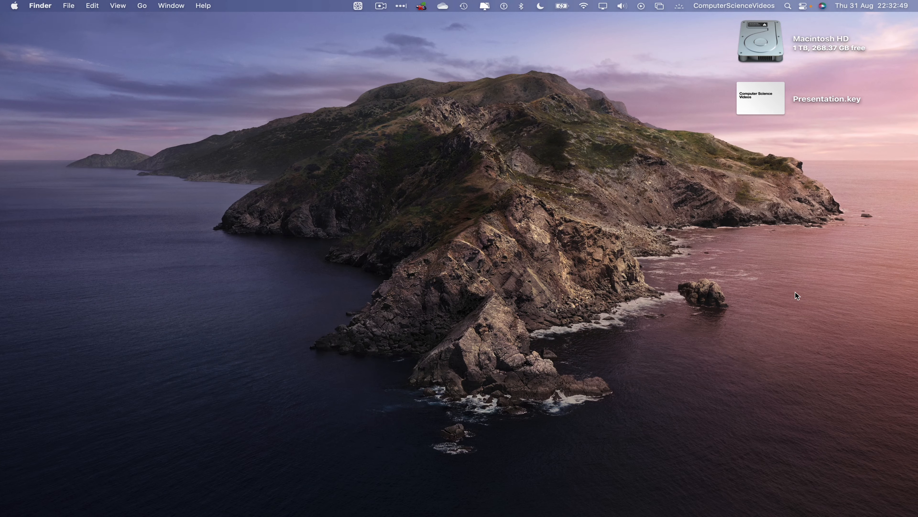
Find Keynote by searching the installed applications for "key" and launch it
mouse_move(452, 513)
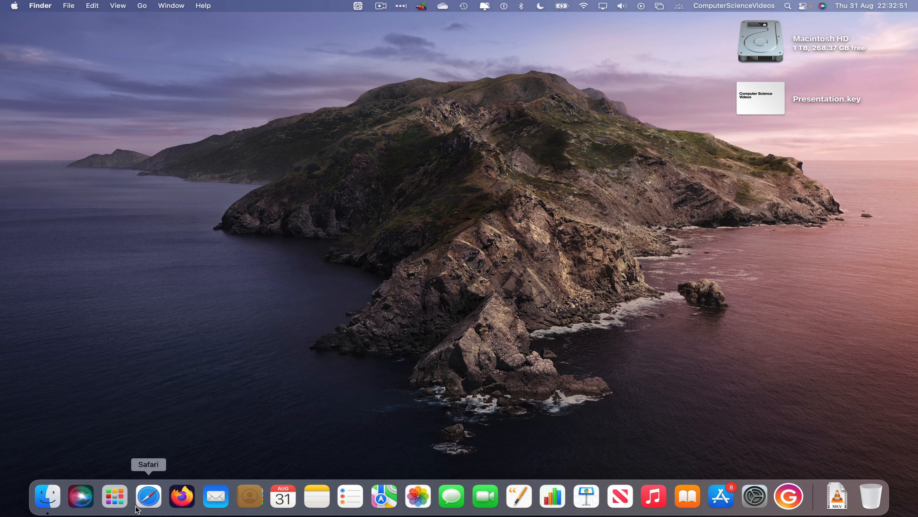
left_click(121, 508)
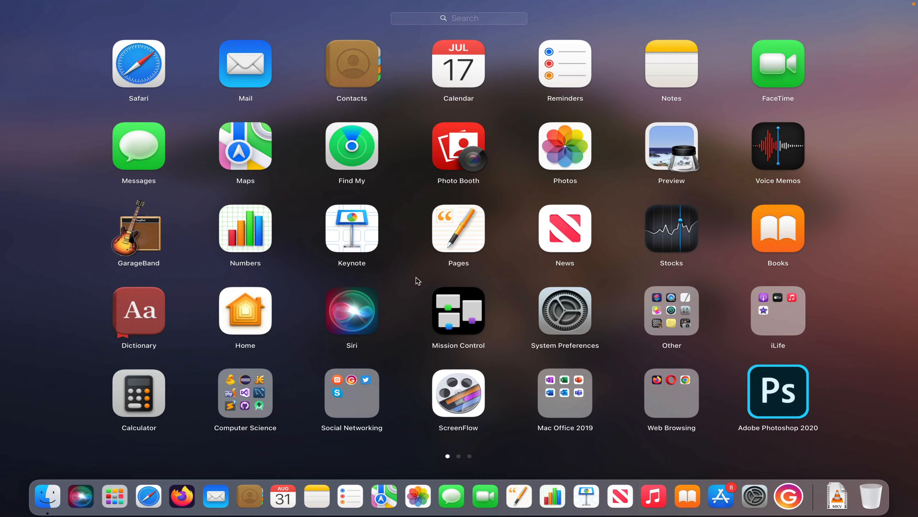
type("key")
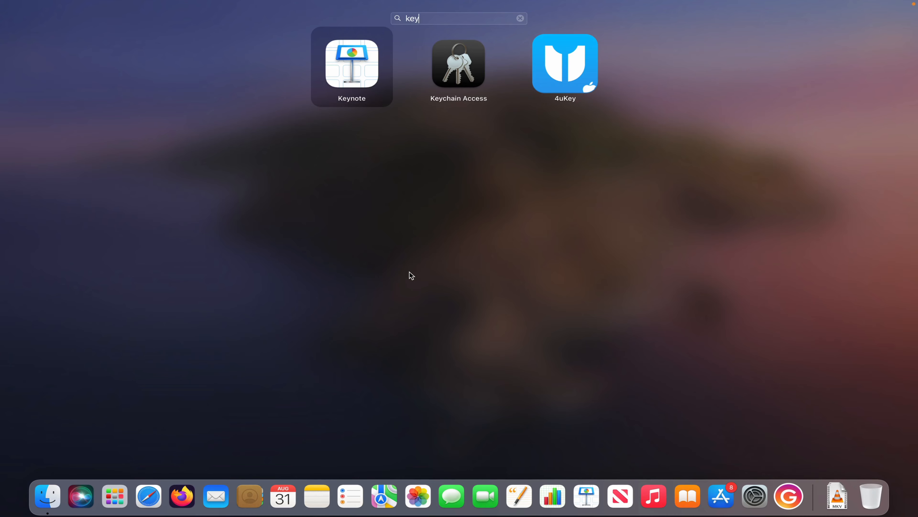
key("Return")
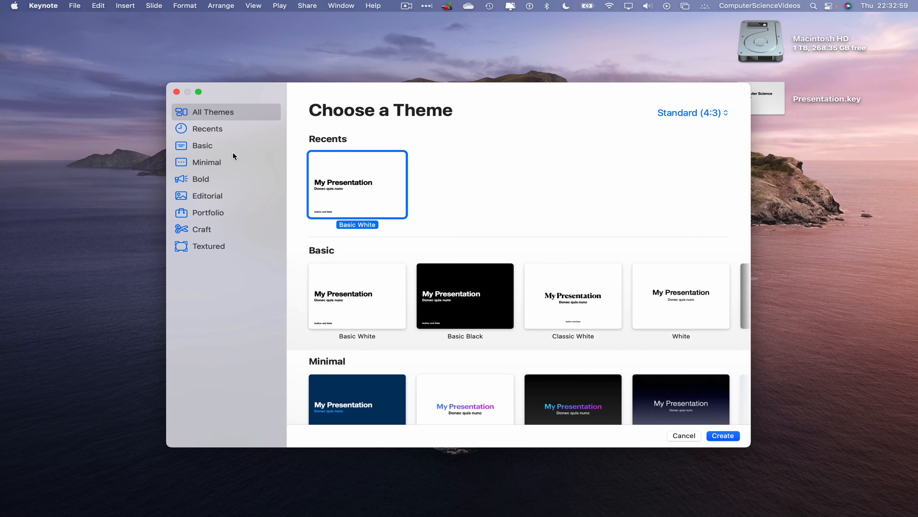
Open the existing Presentation.key file from the Desktop instead of choosing a theme
left_click(76, 4)
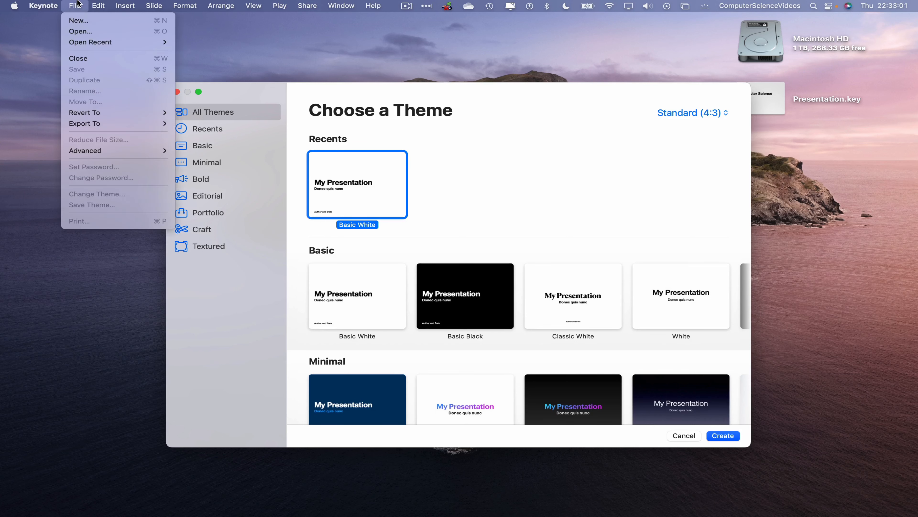
left_click(80, 31)
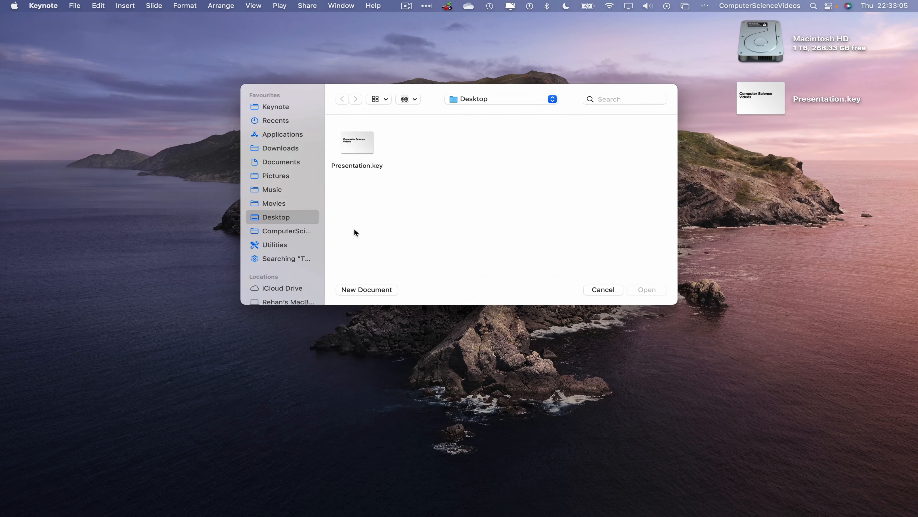
left_click(364, 142)
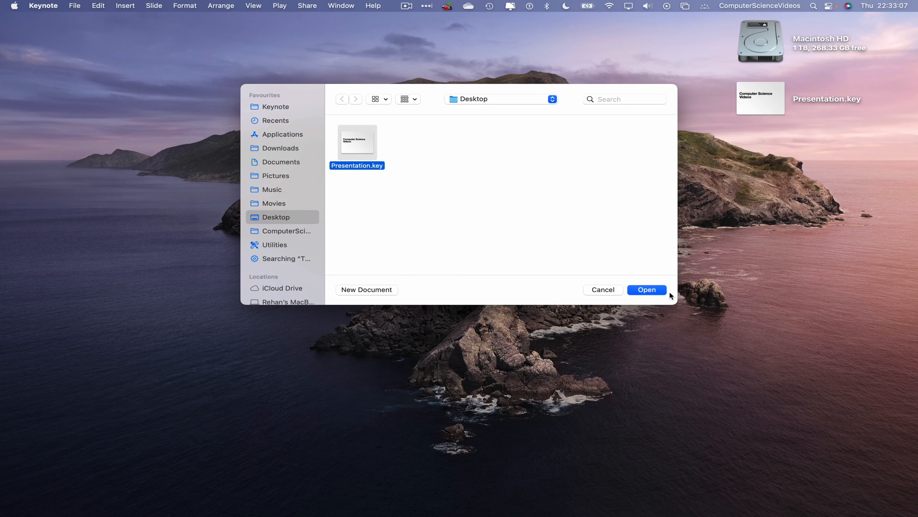
left_click(647, 289)
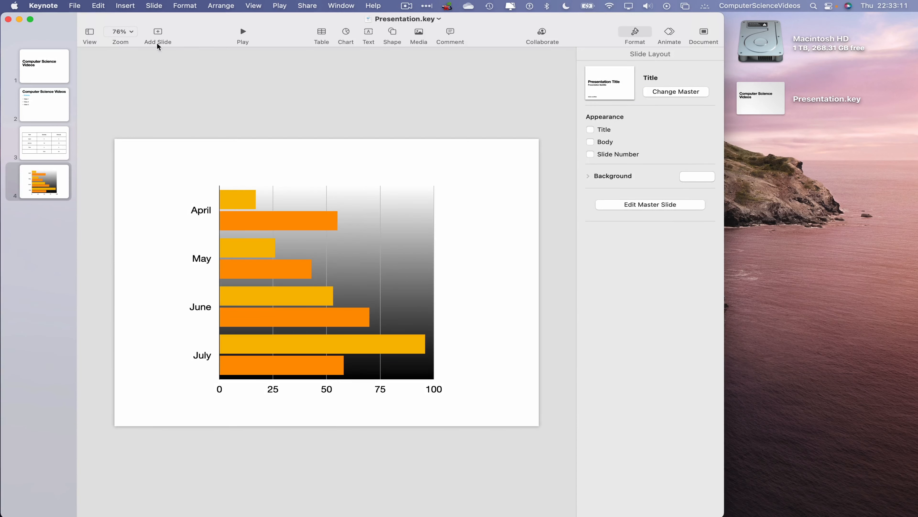
Add a slide with the Title layout after slide 4 and delete its title, subtitle and author placeholders
left_click(159, 33)
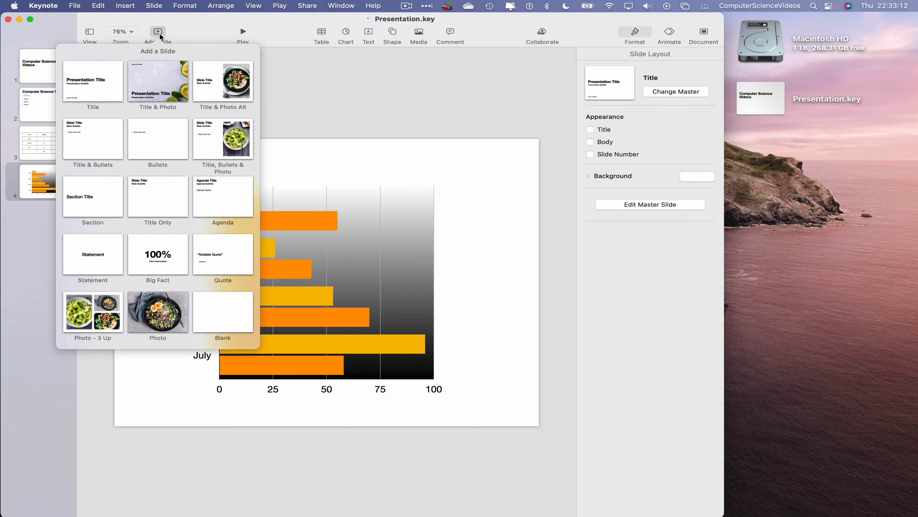
left_click(99, 88)
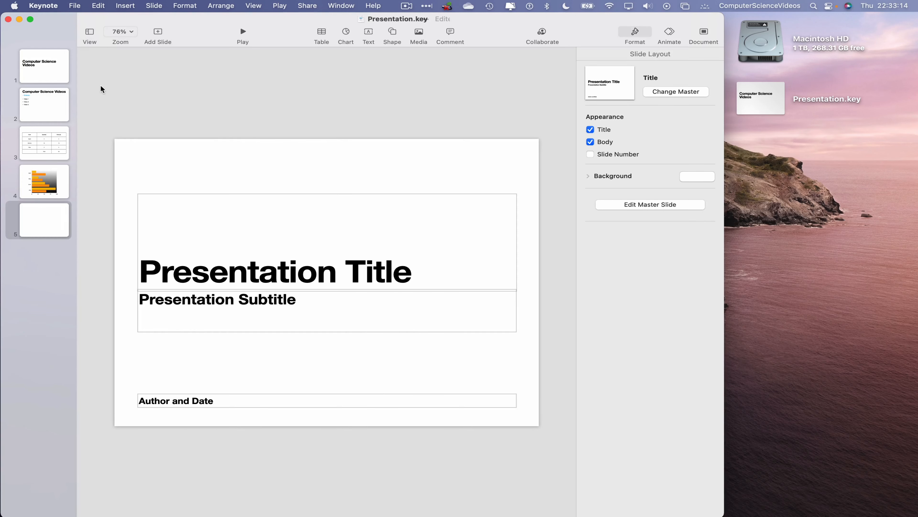
left_click(310, 287)
key("Delete")
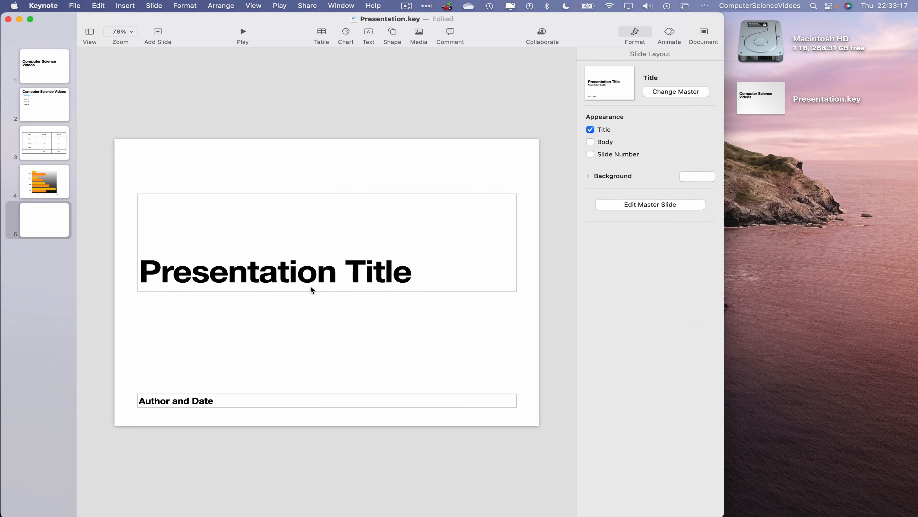
left_click(319, 283)
key("Delete")
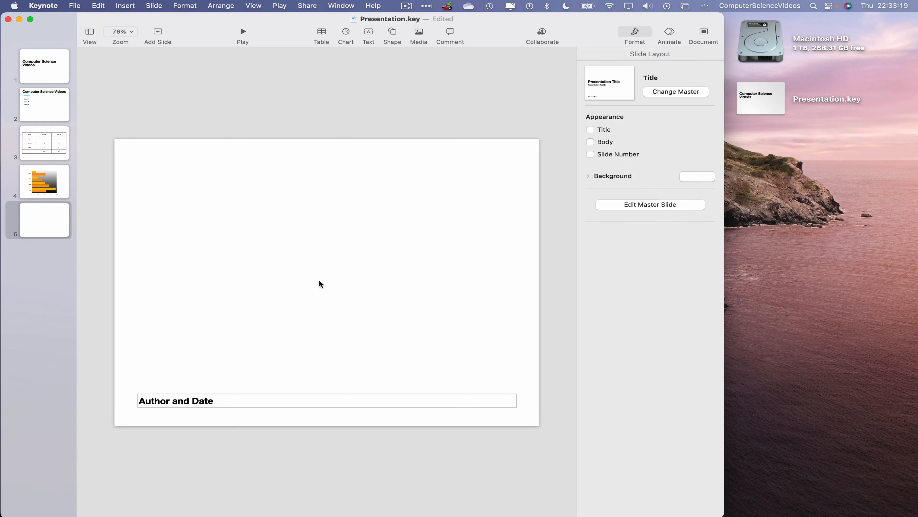
left_click(313, 396)
key("Delete")
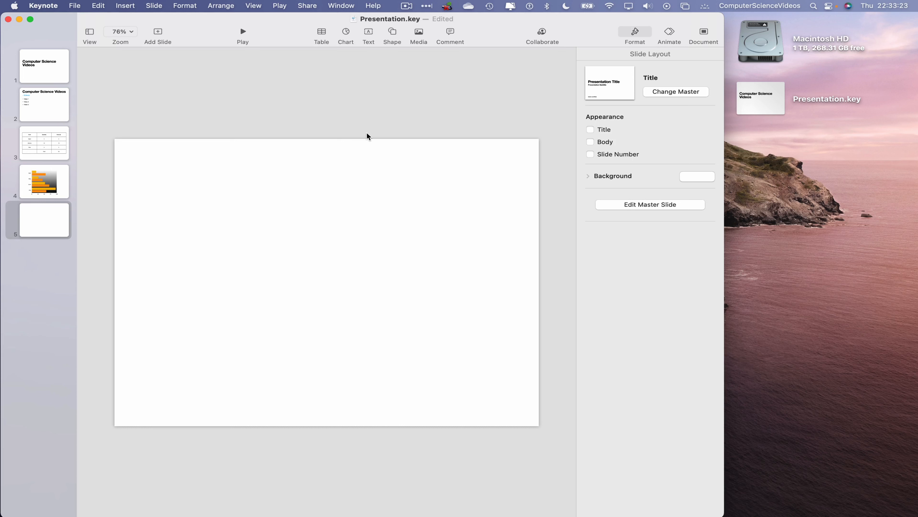
Insert a basic square on the blank slide, enlarged and placed in the slide's upper-left area at about x 71 pt, y 71 pt
left_click(394, 32)
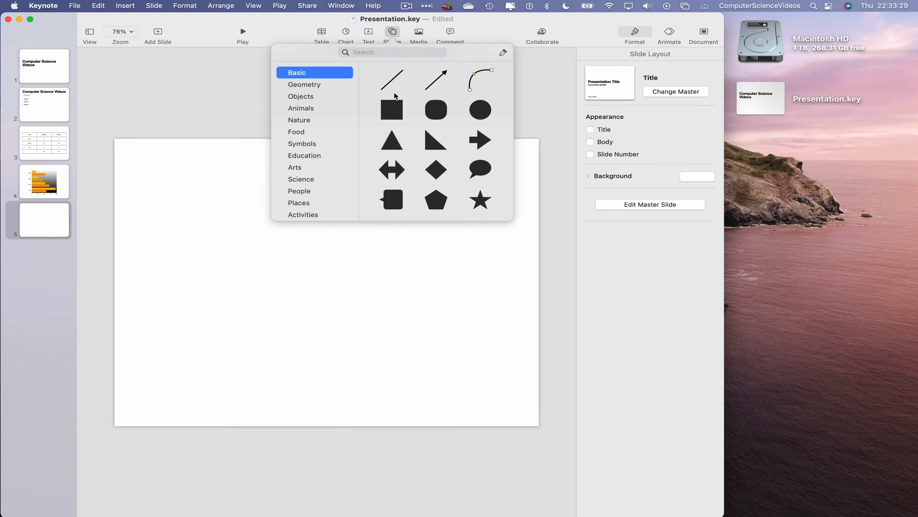
left_click(389, 112)
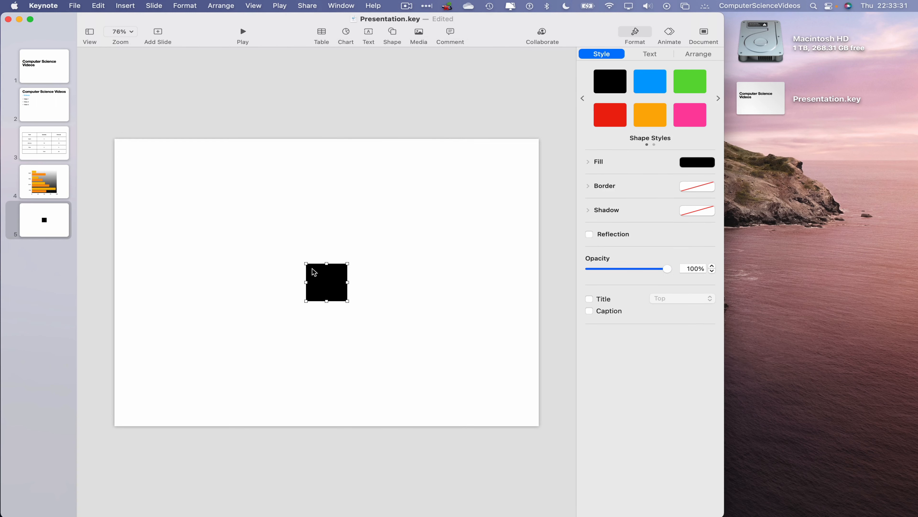
left_click_drag(306, 264, 229, 215)
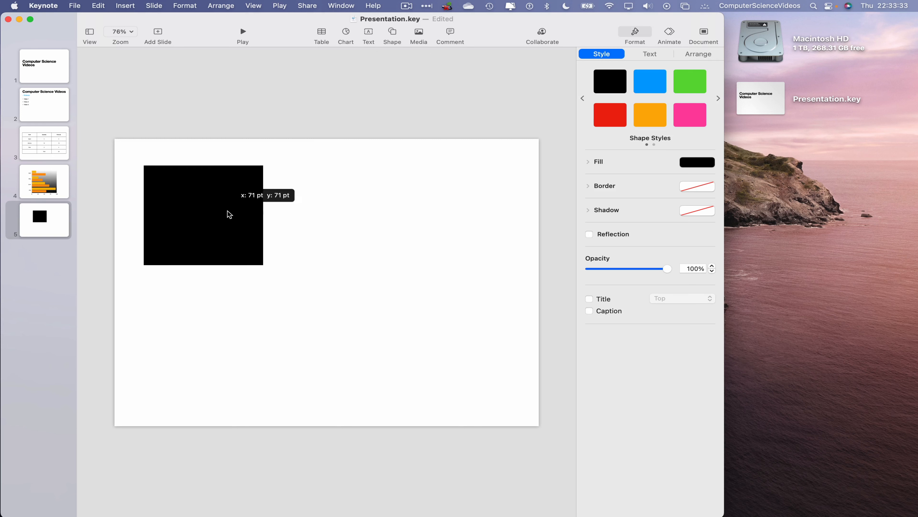
Apply the blue shape style to the square and give it a black line border
left_click(656, 85)
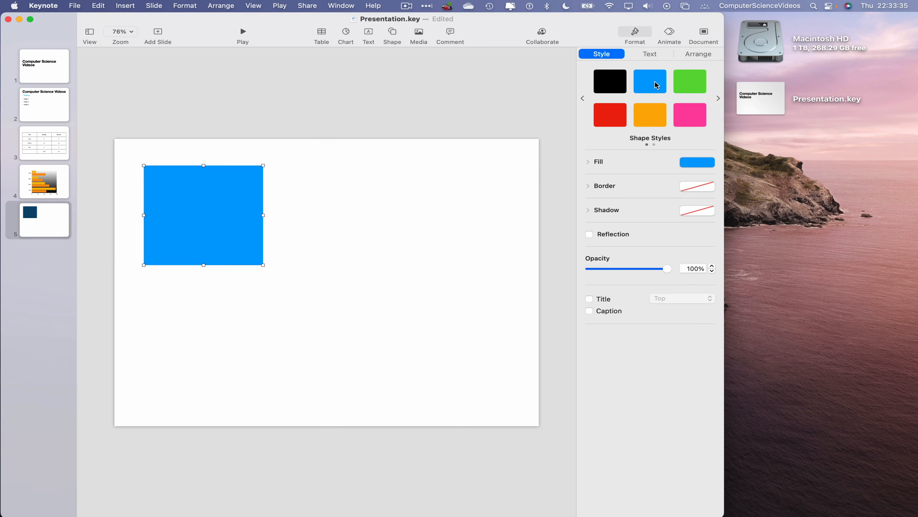
left_click(588, 187)
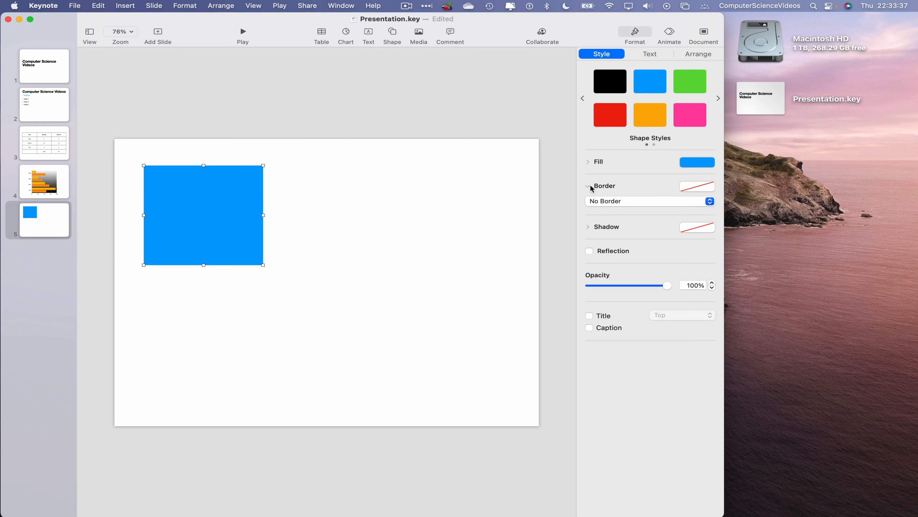
left_click(611, 201)
left_click(613, 212)
Try a light turquoise border colour on the square and undo the colour change
left_click(651, 217)
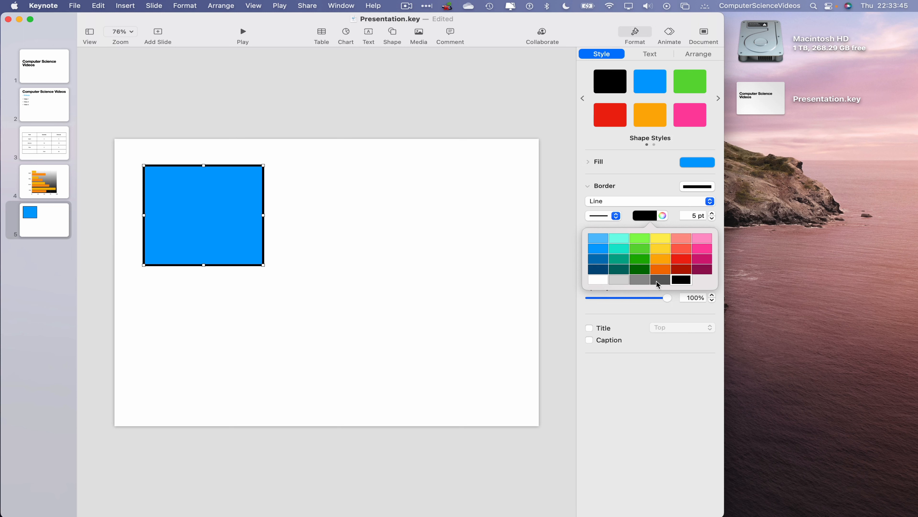
left_click(620, 242)
left_click(448, 82)
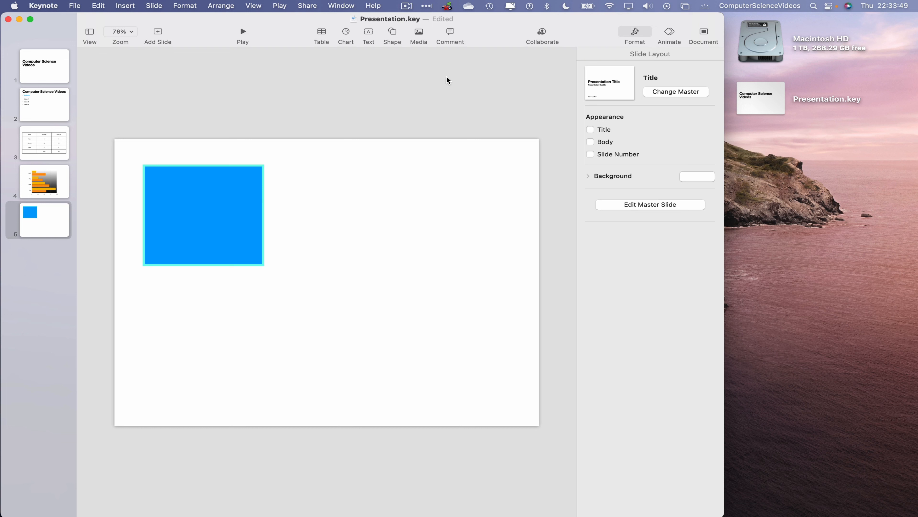
left_click(258, 198)
key("super+z")
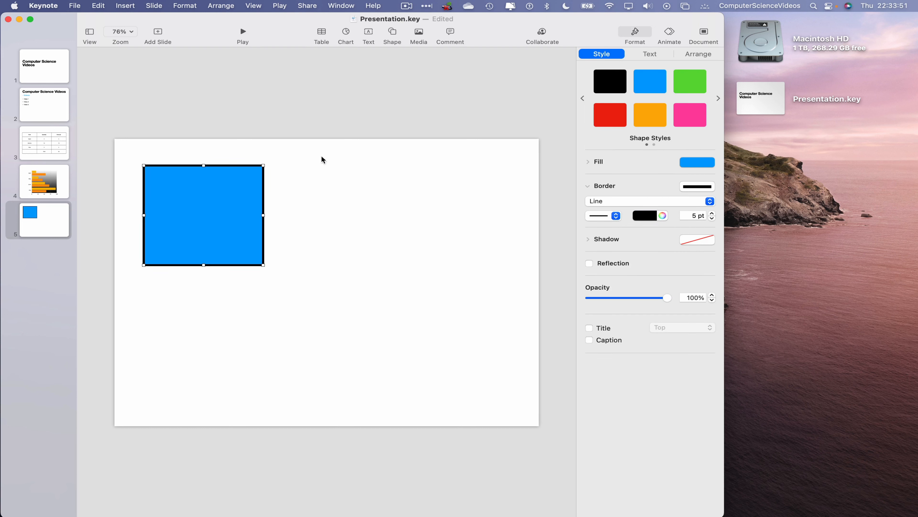
left_click(340, 128)
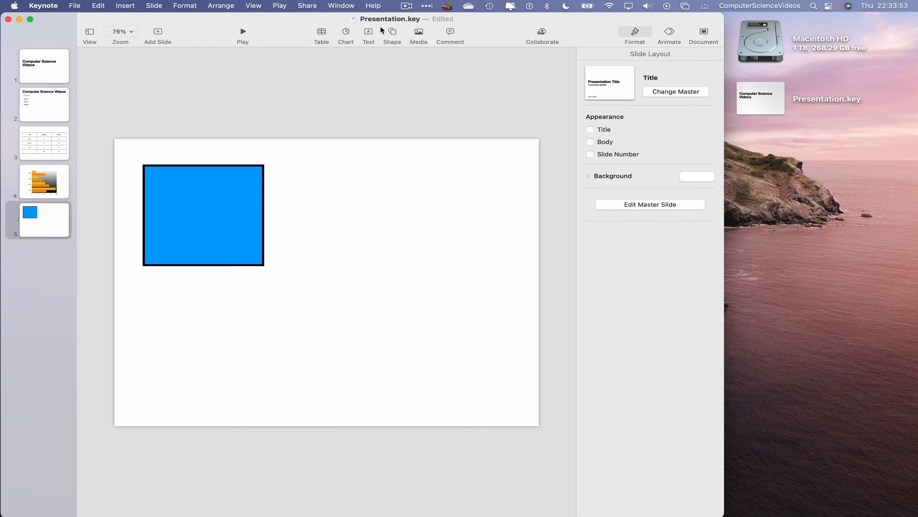
Insert a basic circle, enlarged into a wide oval in the slide's upper-right area across from the square
left_click(392, 33)
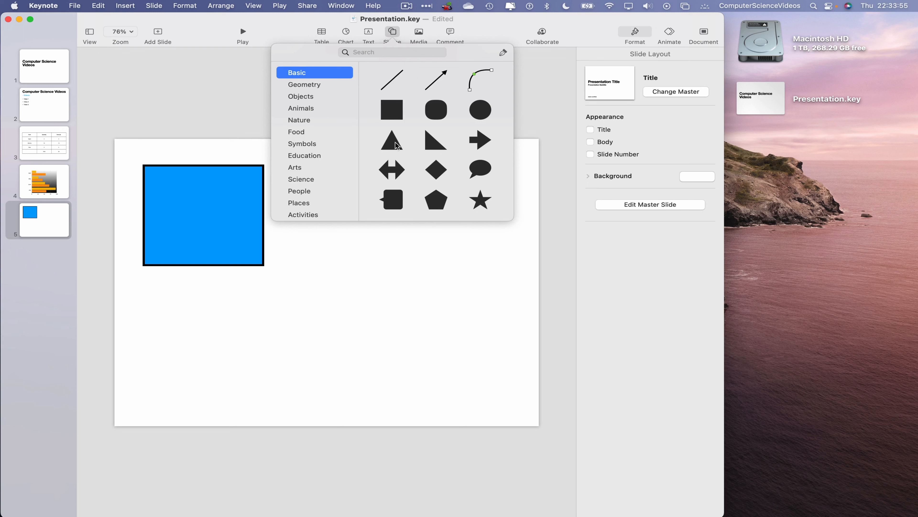
left_click(484, 113)
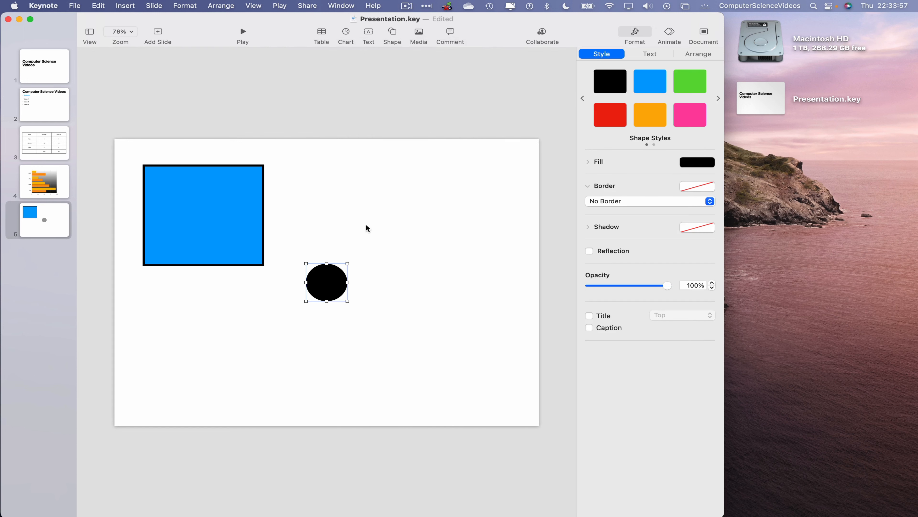
left_click_drag(347, 301, 451, 385)
left_click_drag(404, 344, 447, 241)
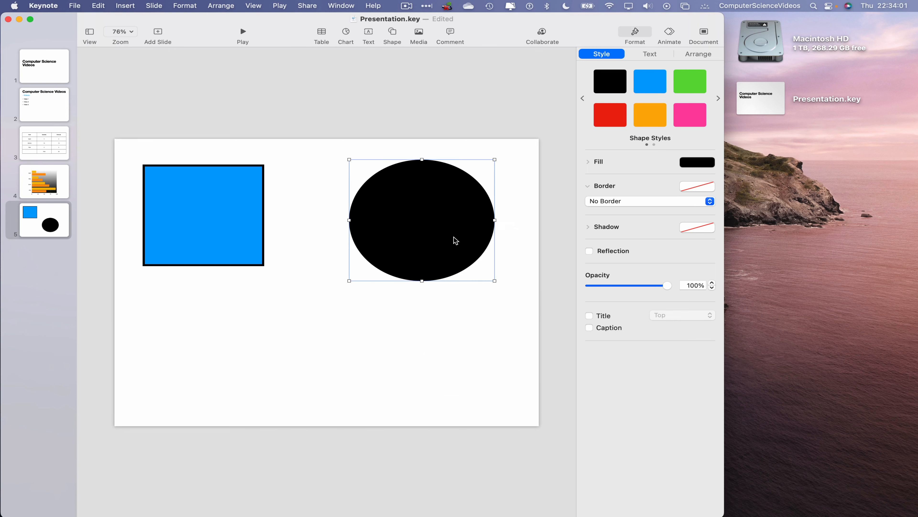
Apply the blue shape style to the oval and give it a black line border
left_click(658, 85)
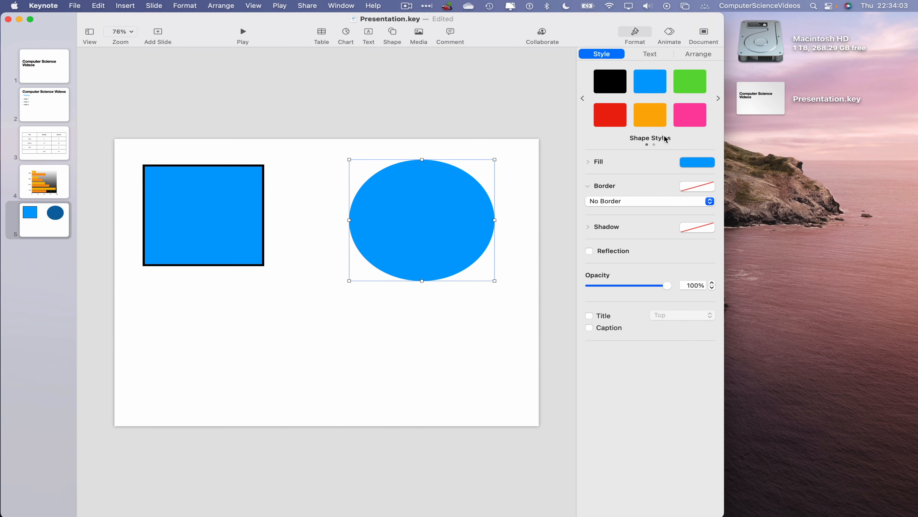
left_click(703, 201)
left_click(657, 216)
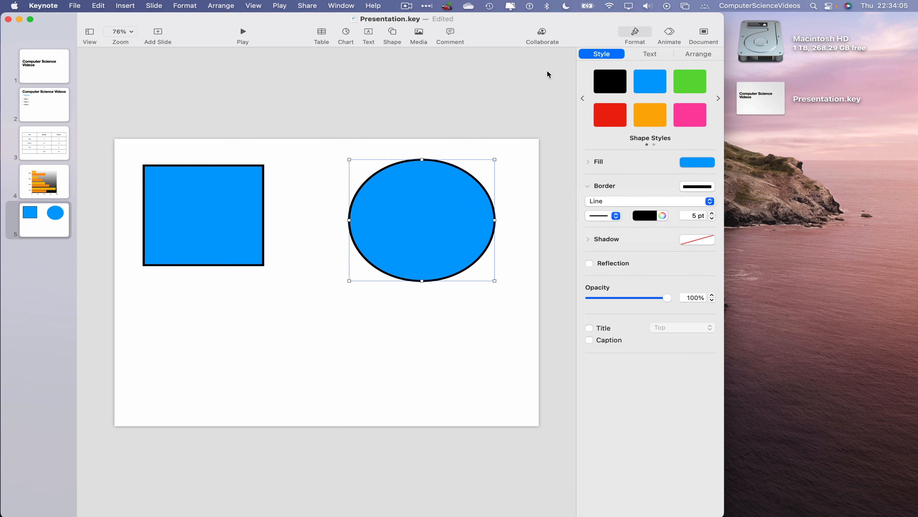
left_click(443, 84)
Insert a basic right-pointing arrow, enlarged and placed on the slide just below the square
left_click(393, 34)
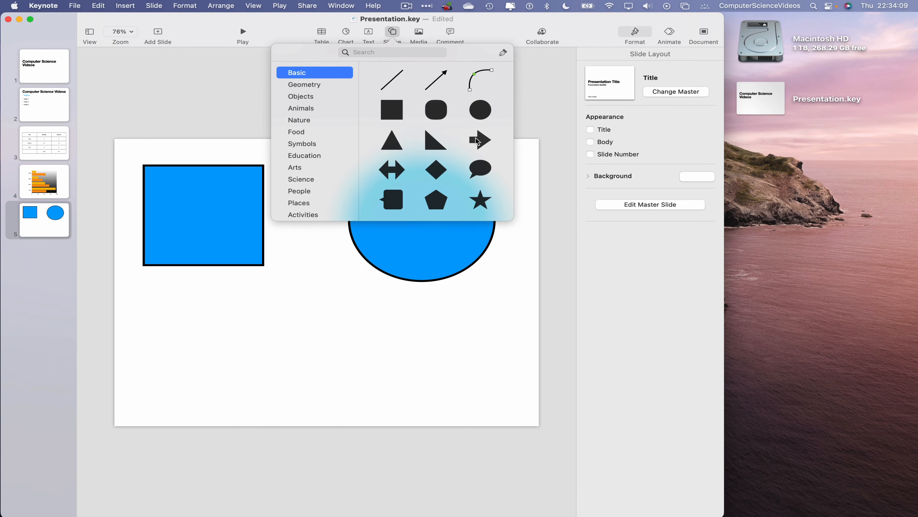
left_click(479, 142)
left_click(348, 304)
left_click(340, 284)
left_click_drag(347, 303, 441, 355)
left_click_drag(396, 310, 268, 333)
Apply the blue shape style to the arrow and give it a black line border
left_click(650, 81)
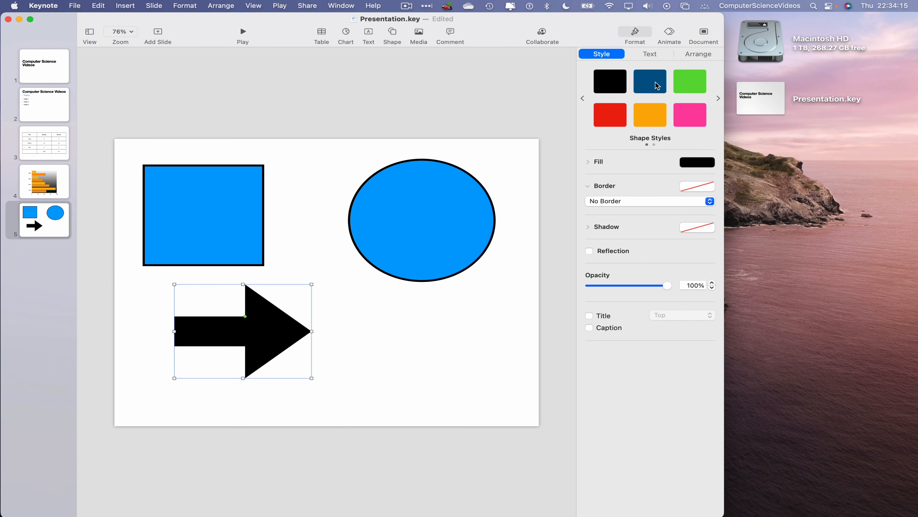
left_click(692, 201)
left_click(654, 212)
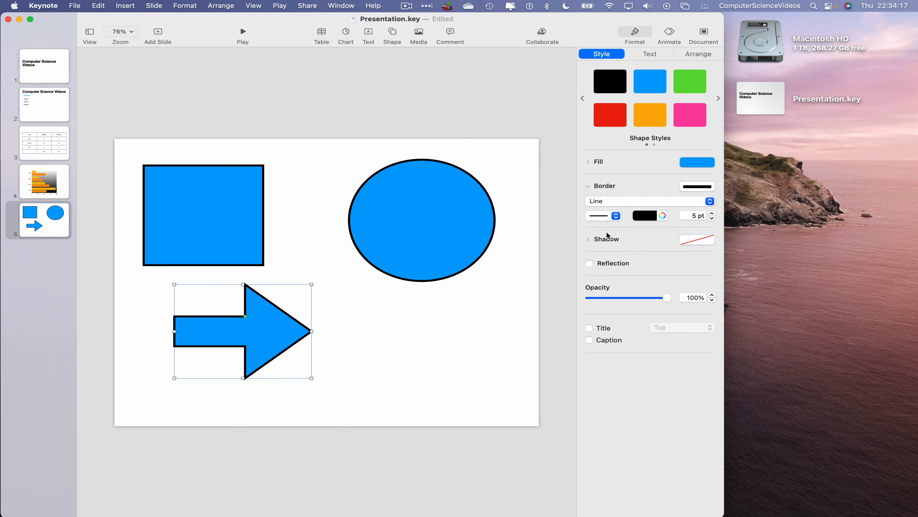
Add a reflection at 50% to the blue arrow
left_click(589, 264)
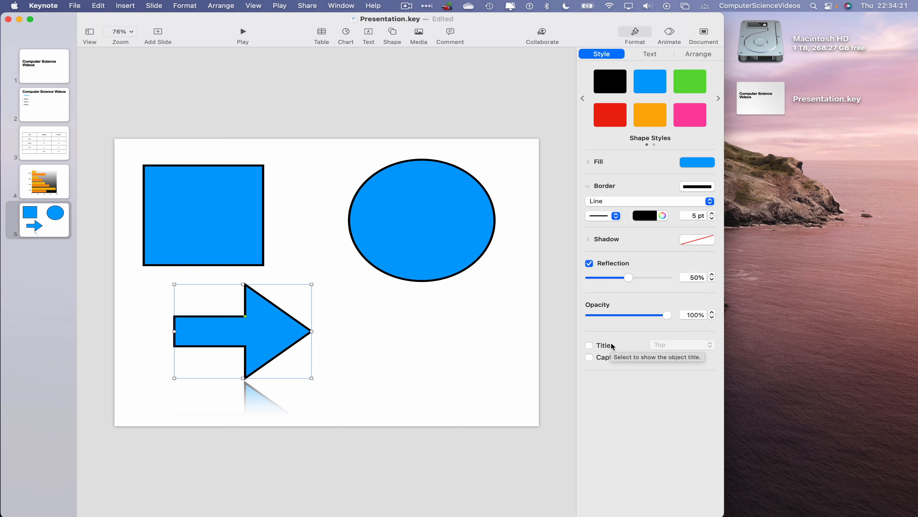
Try showing a title and a caption on the arrow, and hide both again
left_click(589, 345)
left_click(590, 358)
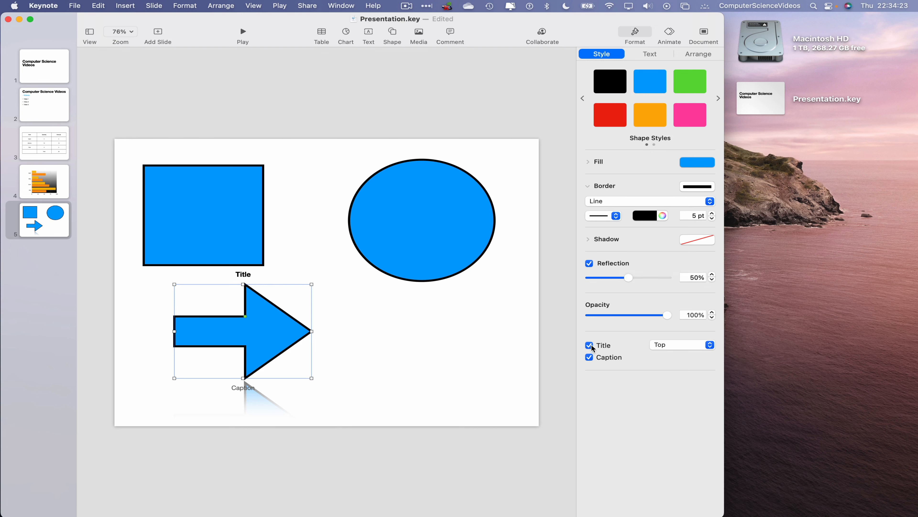
left_click(589, 345)
left_click(590, 357)
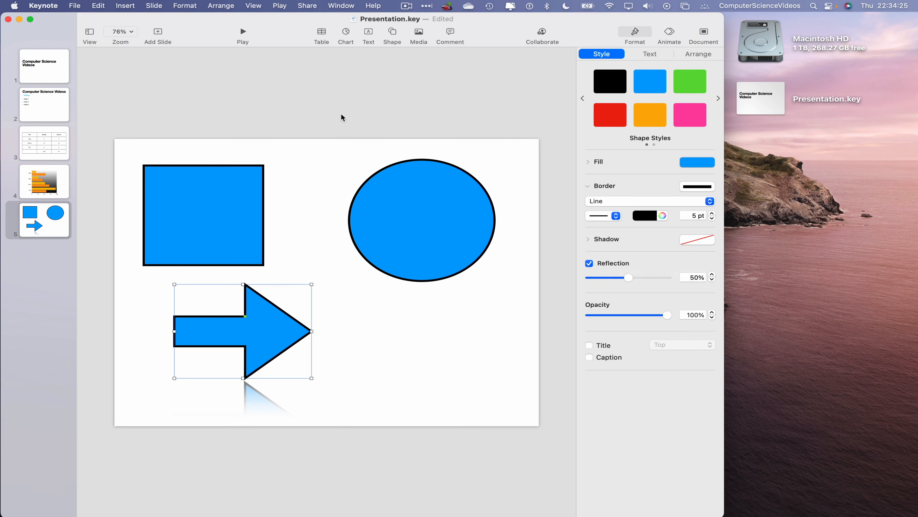
Move the arrow to the lower middle of the slide, between the square and the oval, and deselect it
left_click(340, 79)
left_click_drag(270, 330, 338, 329)
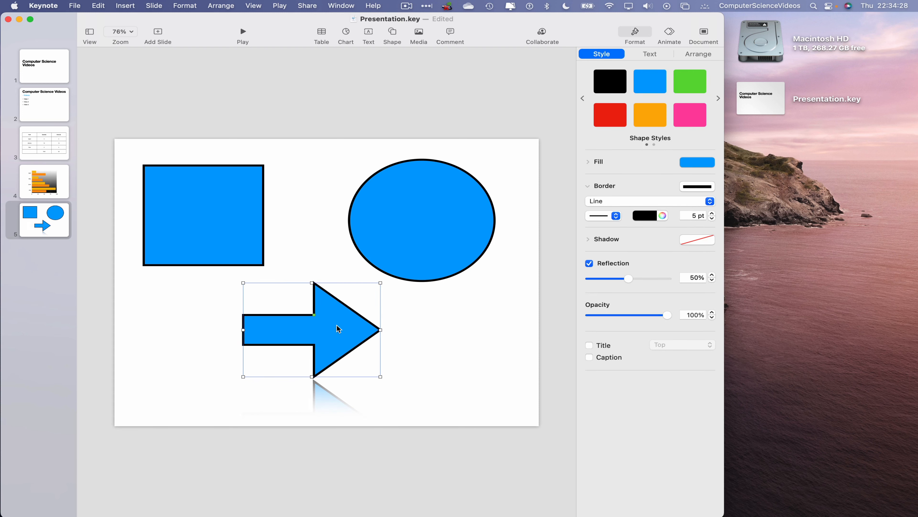
left_click(372, 107)
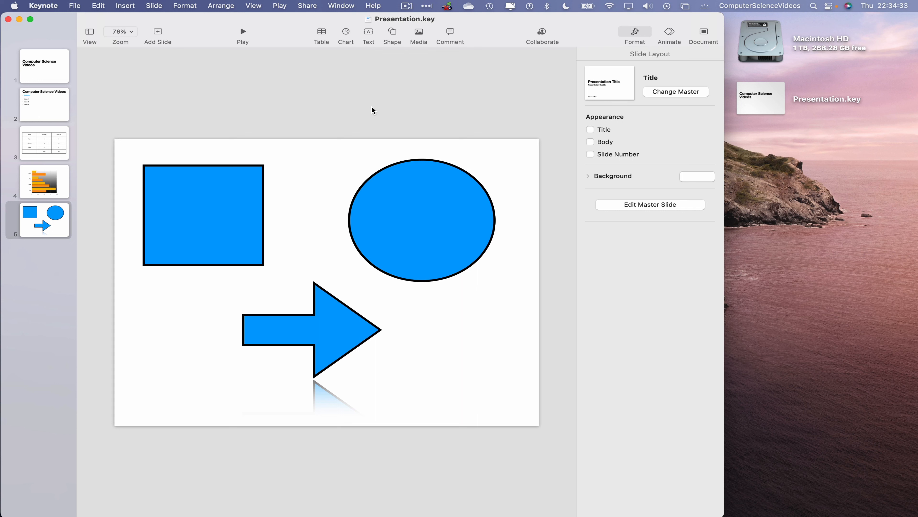
Quit Keynote and return to the desktop
left_click(61, 5)
left_click(95, 124)
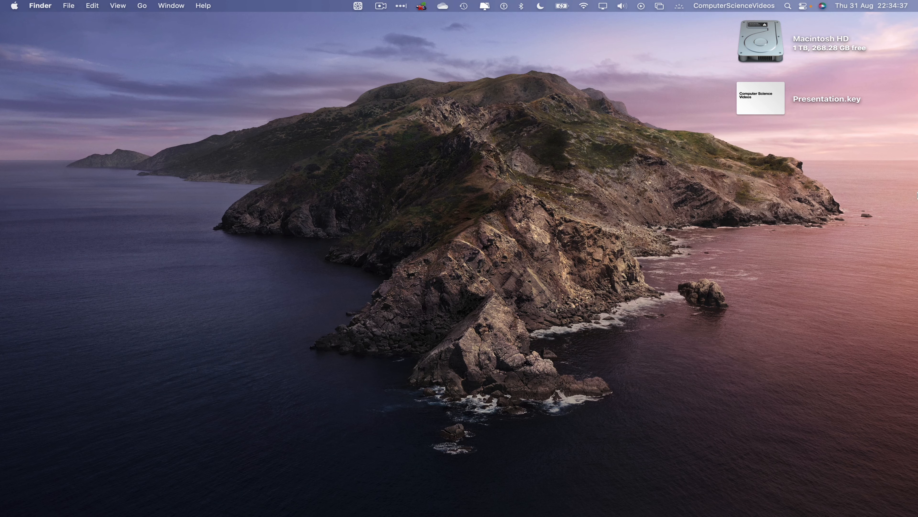